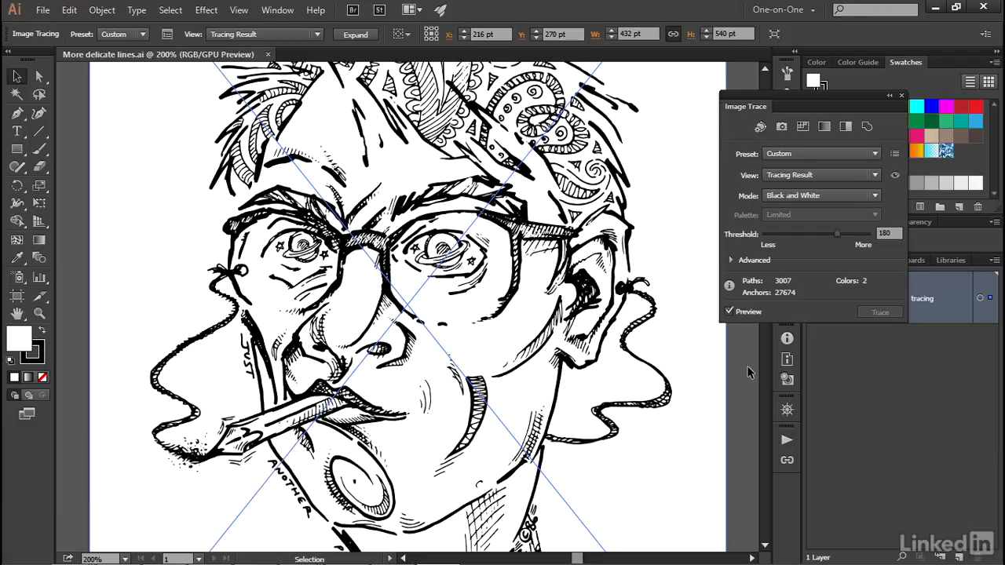
Reveal the advanced Image Trace options and raise Noise to 71 px for the traced portrait.
left_click(731, 261)
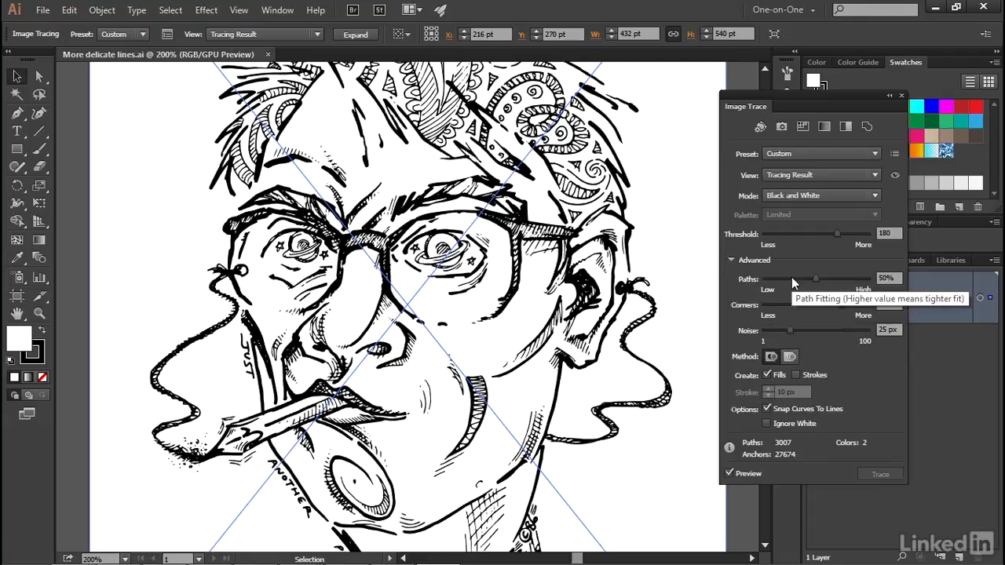
key("ctrl+space")
left_click(190, 457)
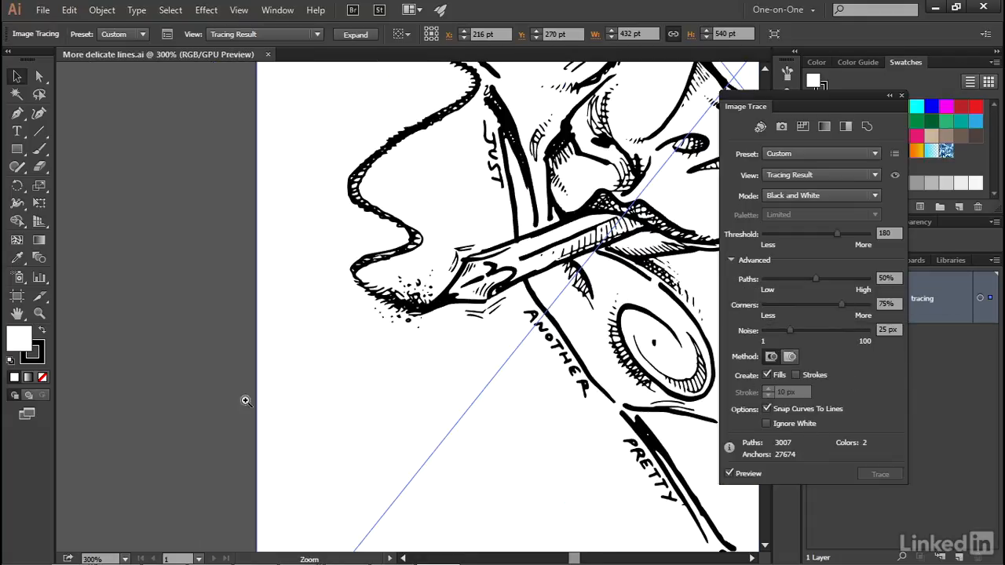
left_click(453, 297)
left_click(430, 294)
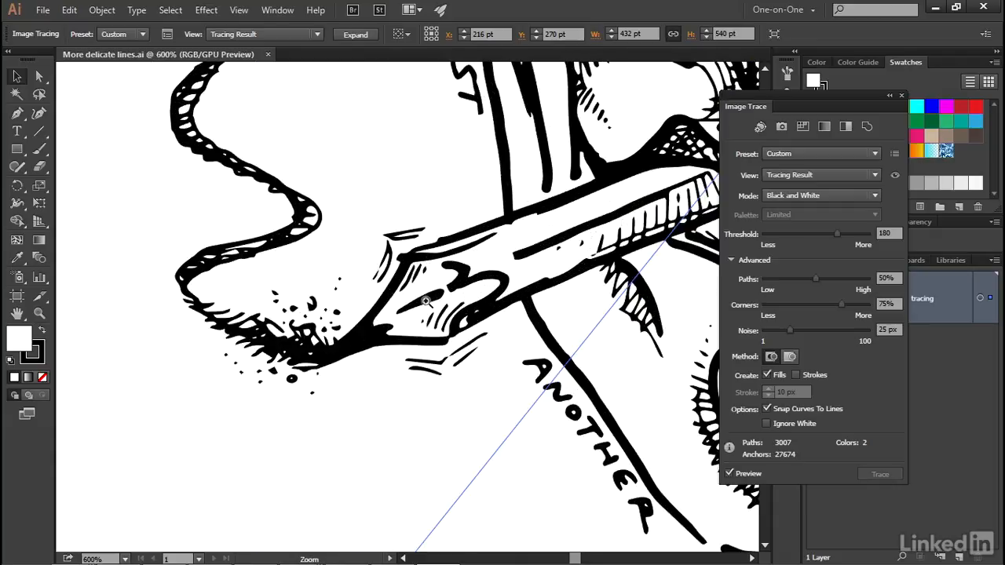
left_click_drag(319, 329, 286, 328)
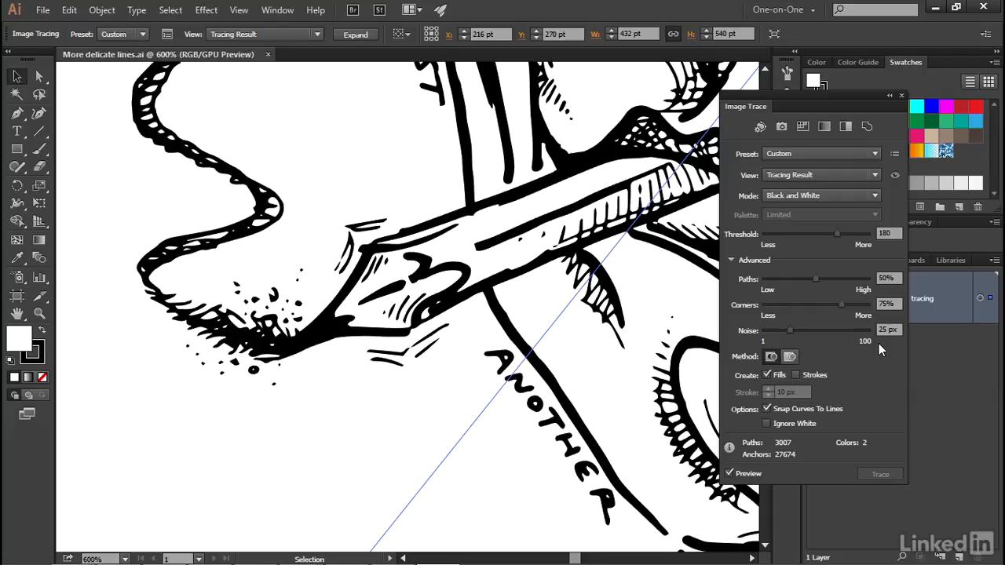
left_click(839, 327)
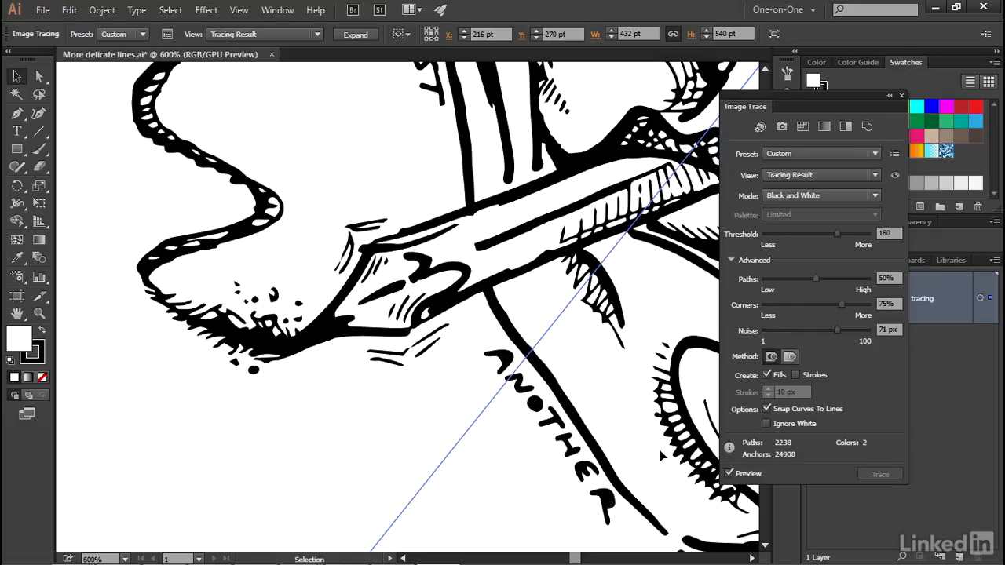
Set the tracing's Noise to 5 px and its Corners to 10%.
left_click(883, 329)
left_click(769, 330)
key("Return")
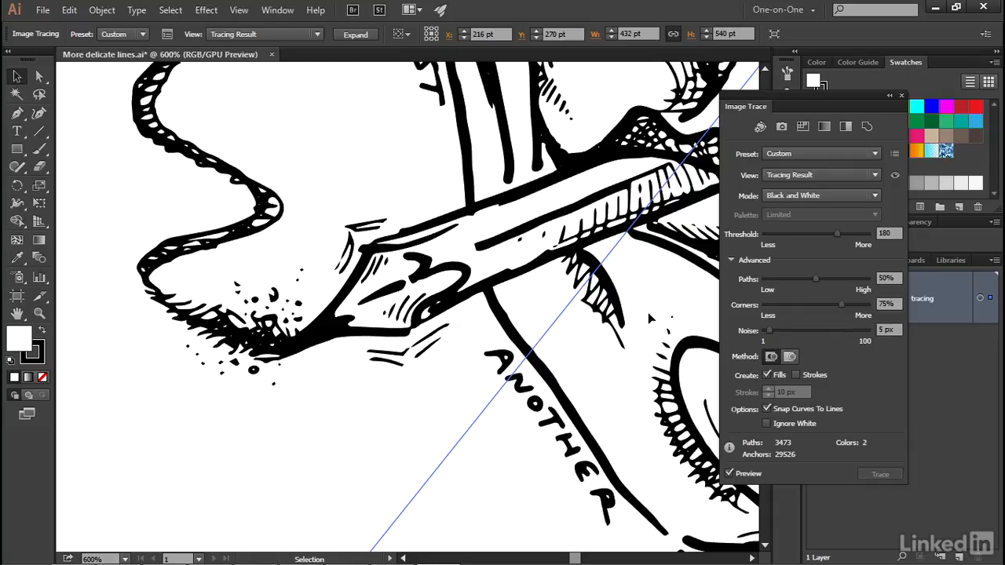
left_click_drag(899, 303, 874, 304)
type("10")
key("Tab")
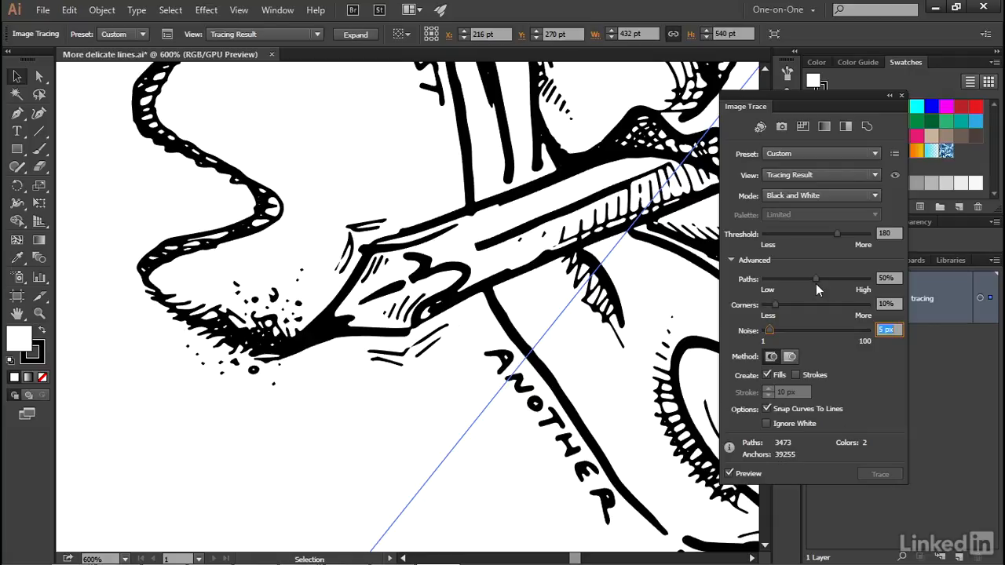
Try the tracing's Paths value at 100%, and settle on 94%.
left_click_drag(815, 278, 879, 277)
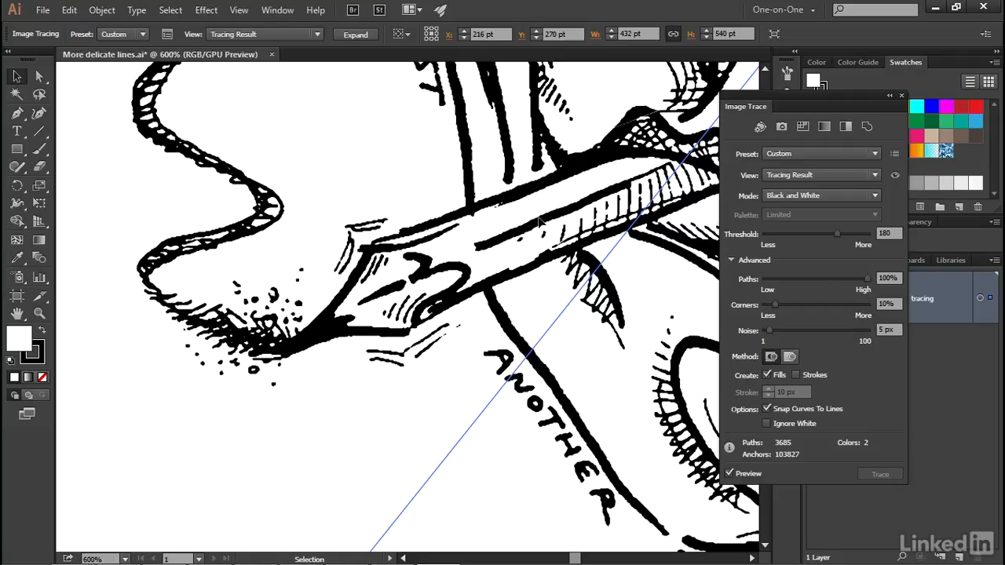
left_click(898, 278)
type("94")
key("Tab")
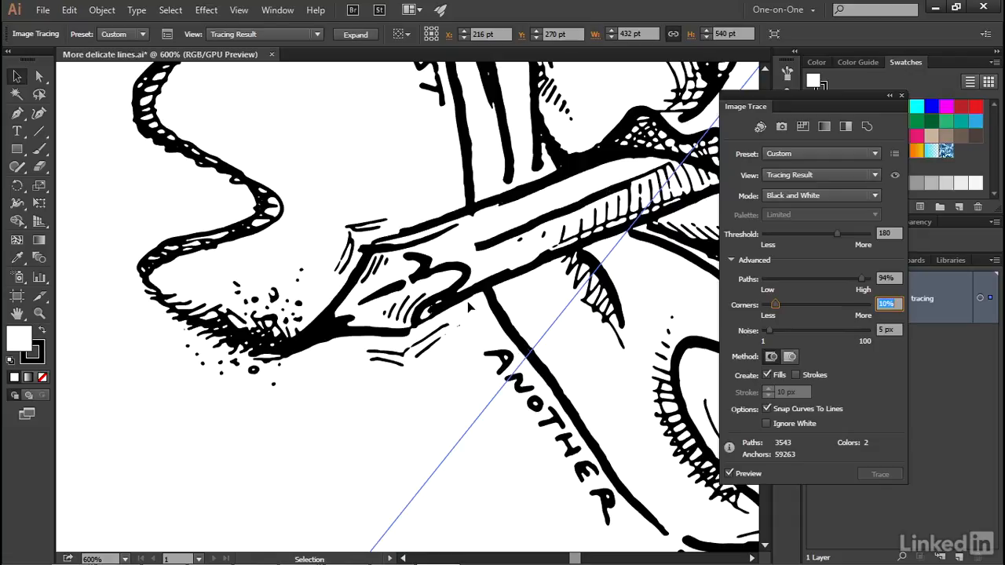
Turn off Snap Curves To Lines and turn on Ignore White for the tracing.
left_click(766, 409)
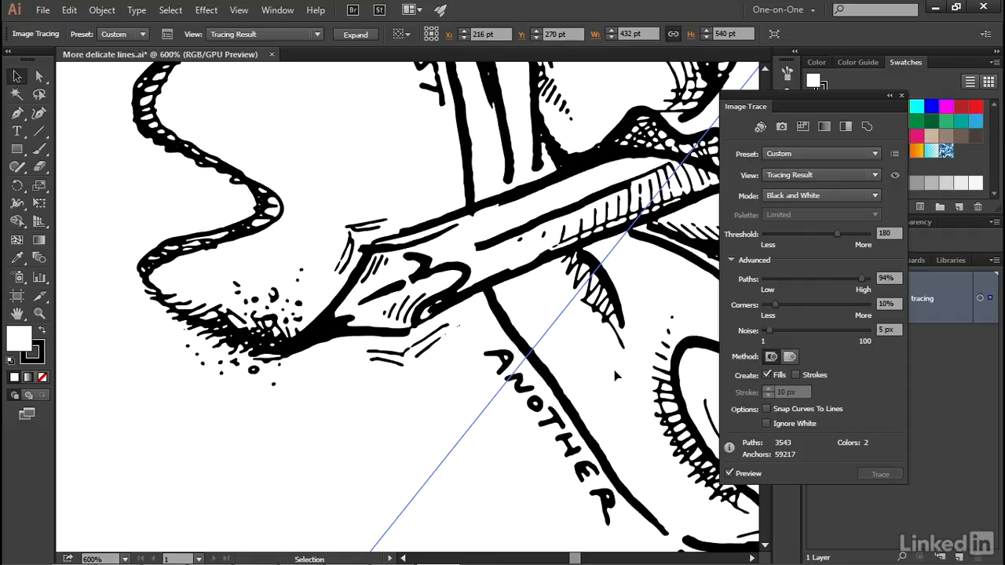
left_click(765, 424)
left_click(789, 358)
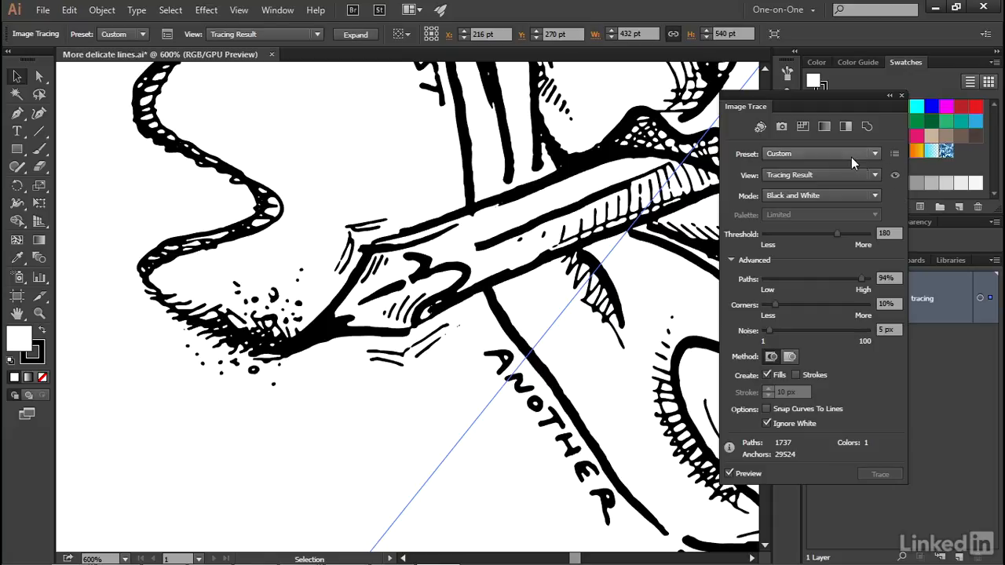
Save the current trace settings as a new preset named "Freeform ink art".
left_click(895, 156)
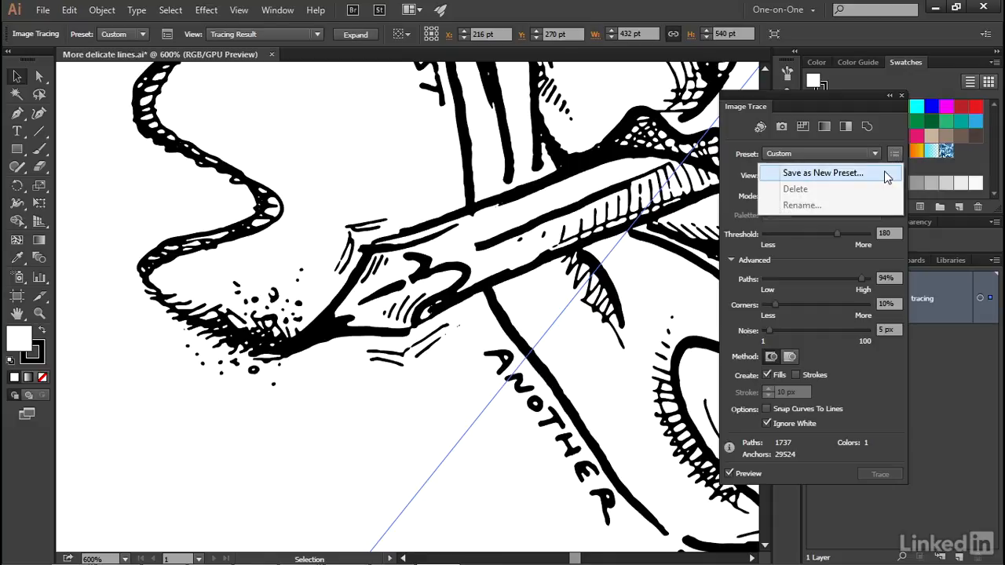
left_click(885, 173)
type("Freeform ink art")
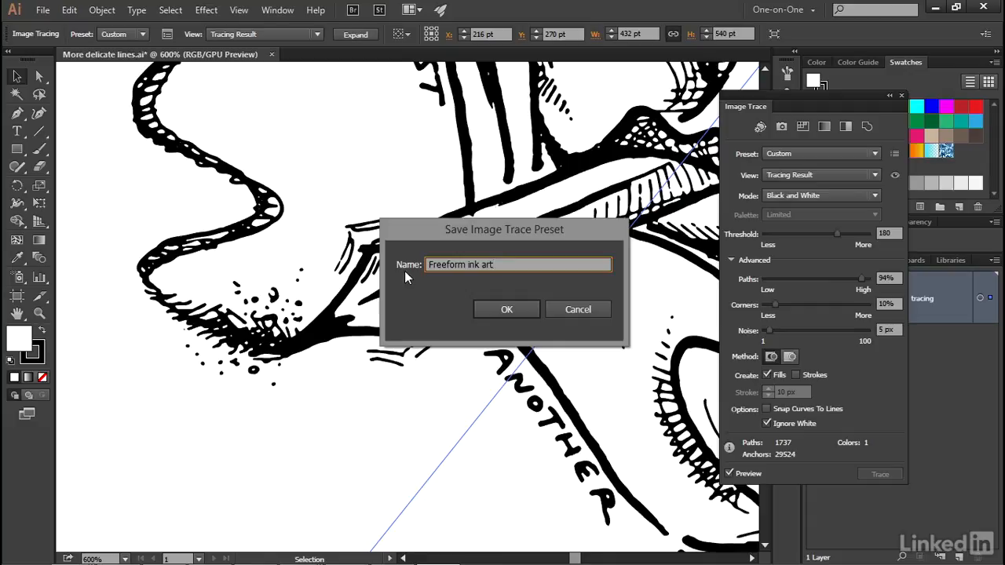
left_click(506, 309)
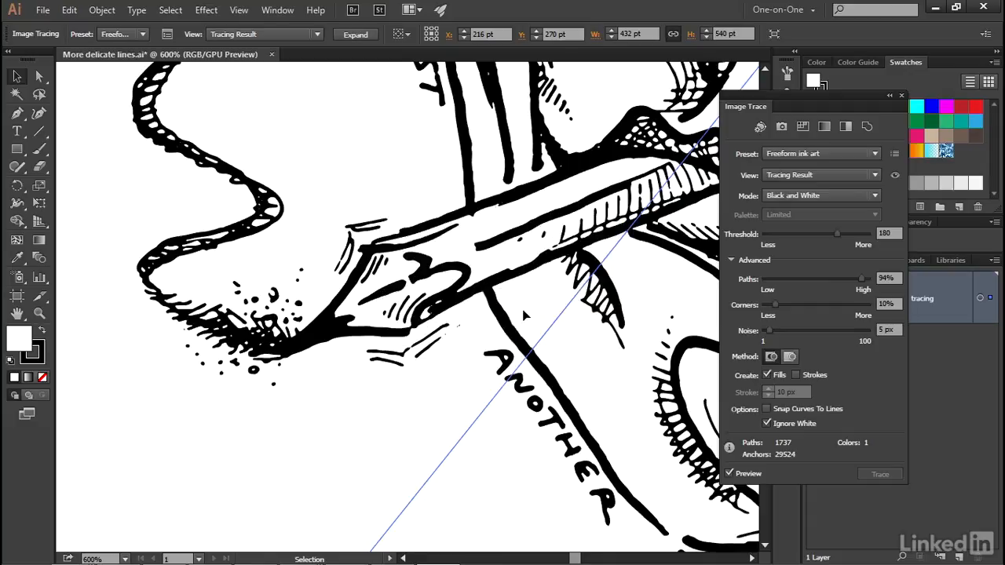
Check both tracing preset lists for the saved Freeform ink art preset, keeping it as the active choice.
left_click(830, 151)
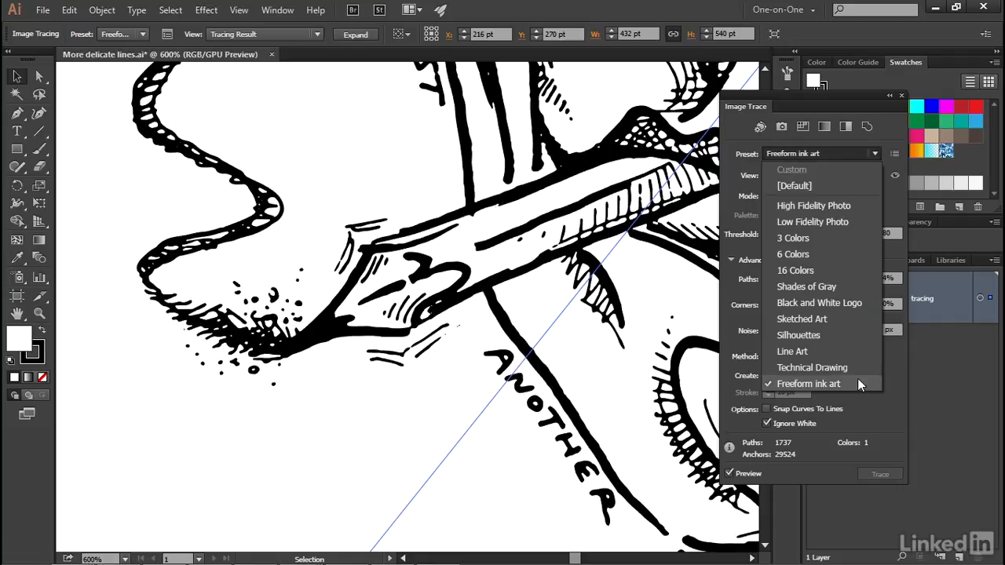
left_click(729, 131)
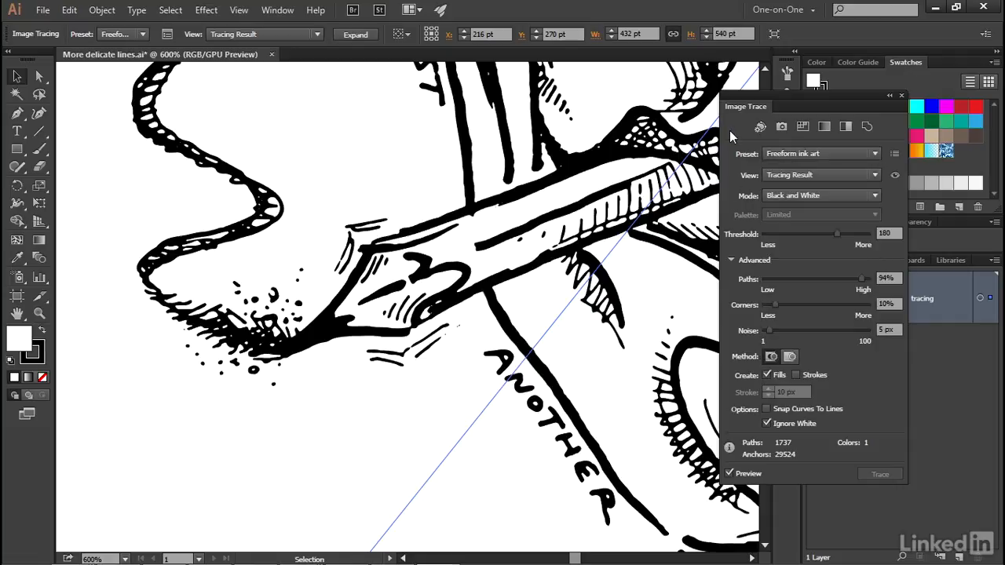
left_click(124, 35)
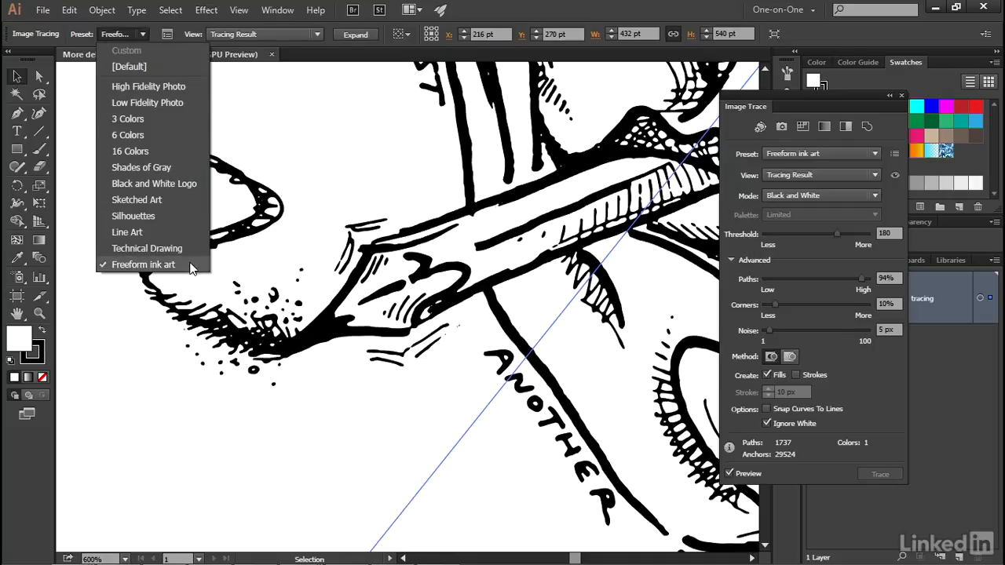
left_click(144, 265)
Deselect the traced portrait and close the Image Trace settings.
key("ctrl+0")
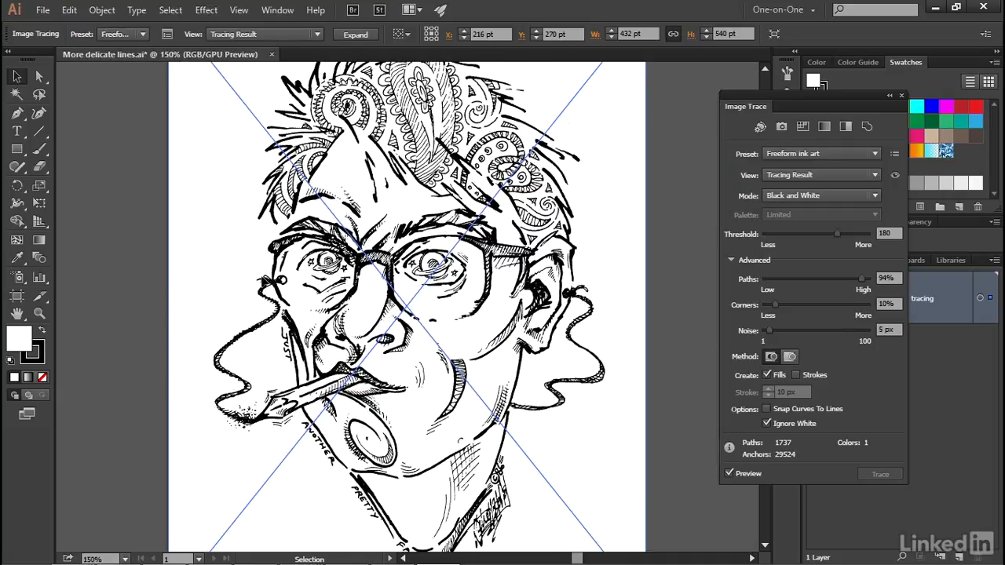
left_click(85, 267)
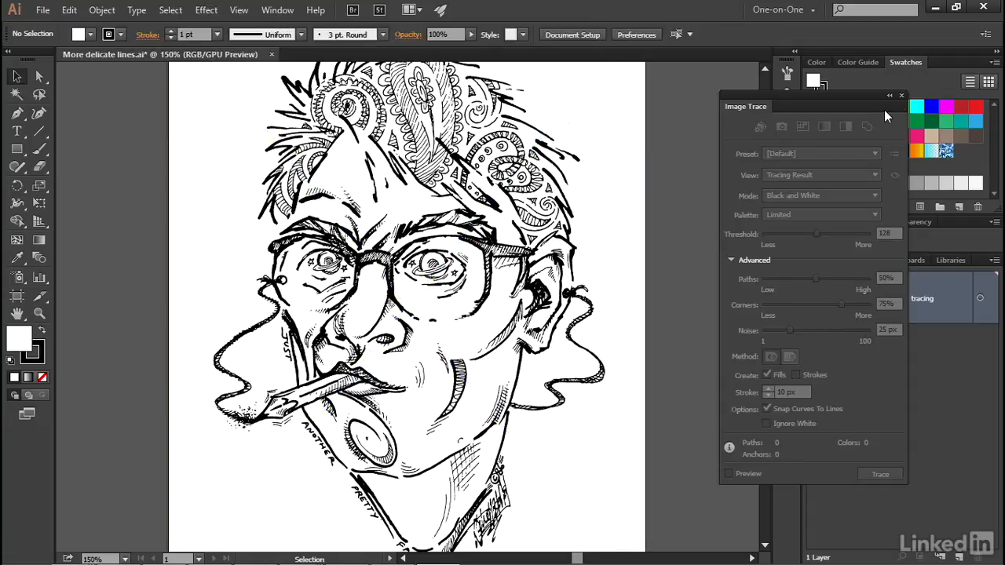
left_click(901, 95)
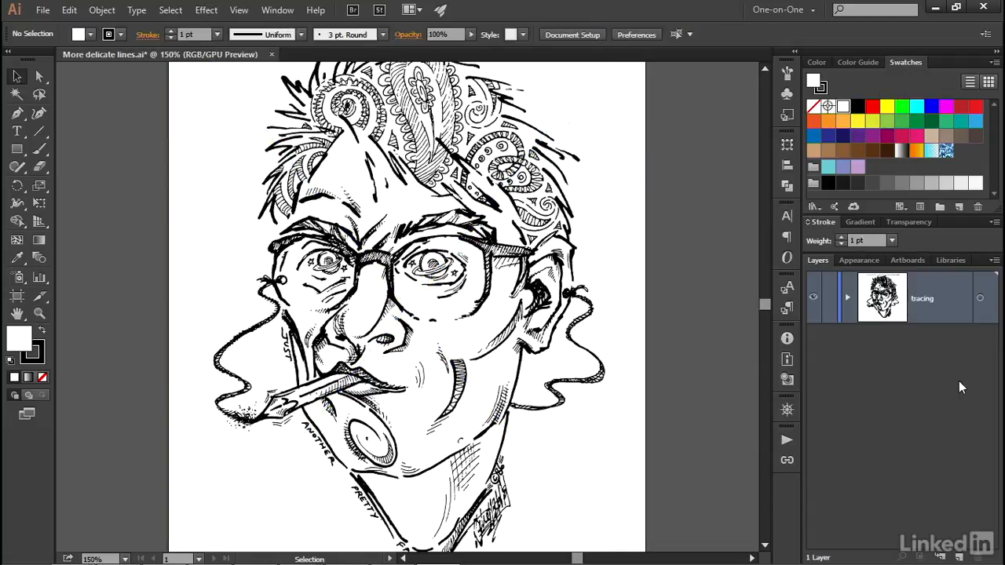
Expand the tracing layer, show the 300 ppi tracing, and compare it with the 600 ppi one by toggling the latter's visibility.
left_click(847, 295)
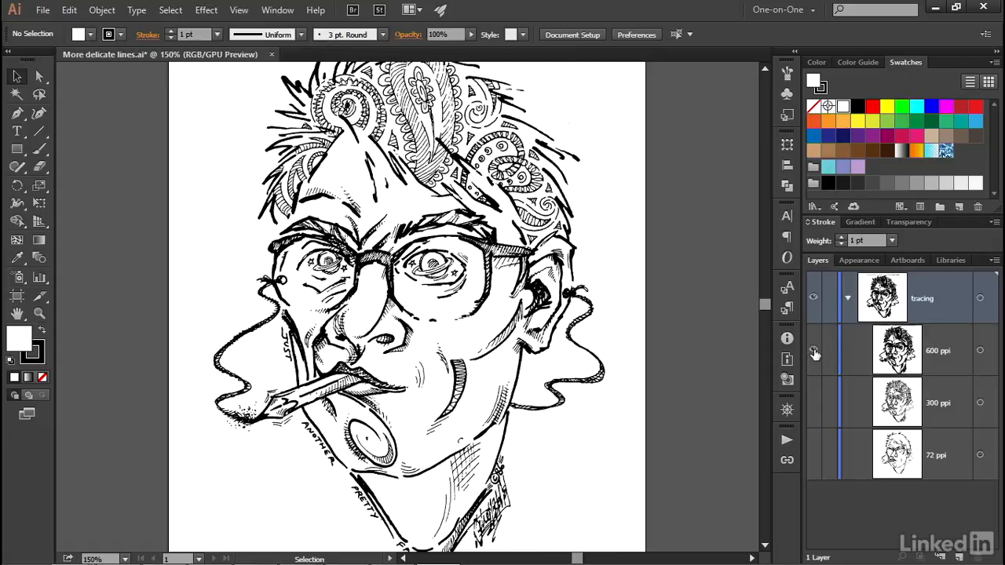
left_click(813, 403)
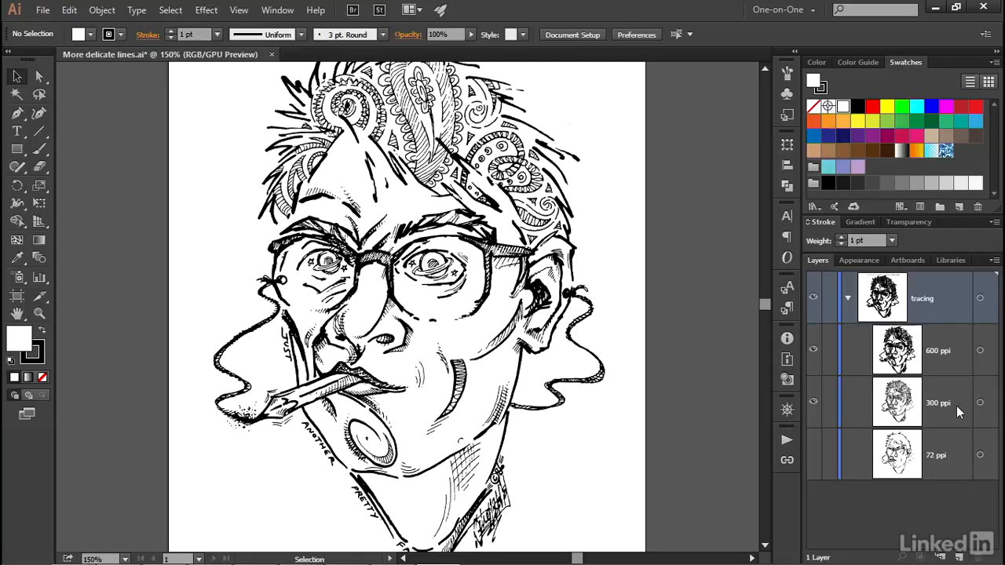
left_click(814, 351)
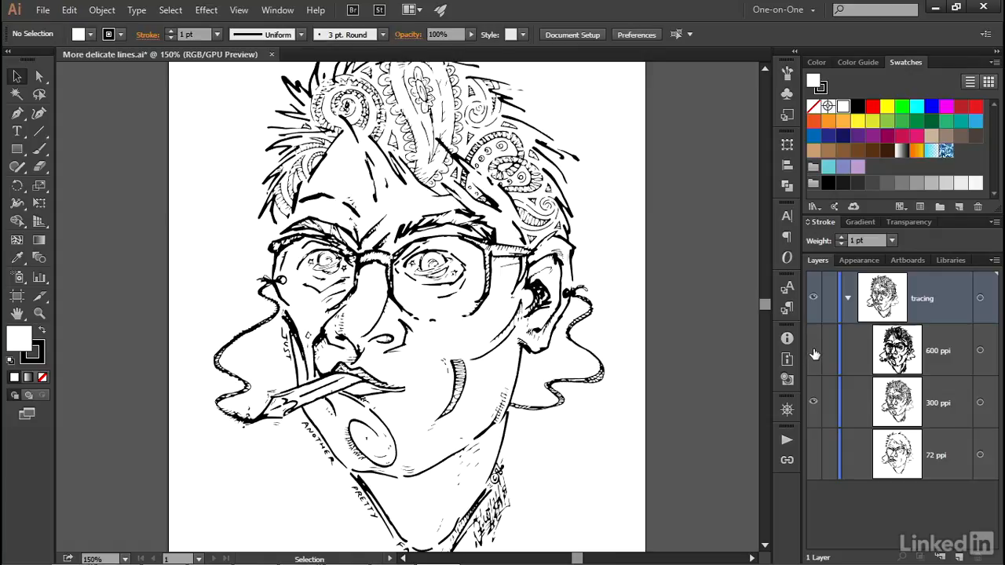
left_click(813, 351)
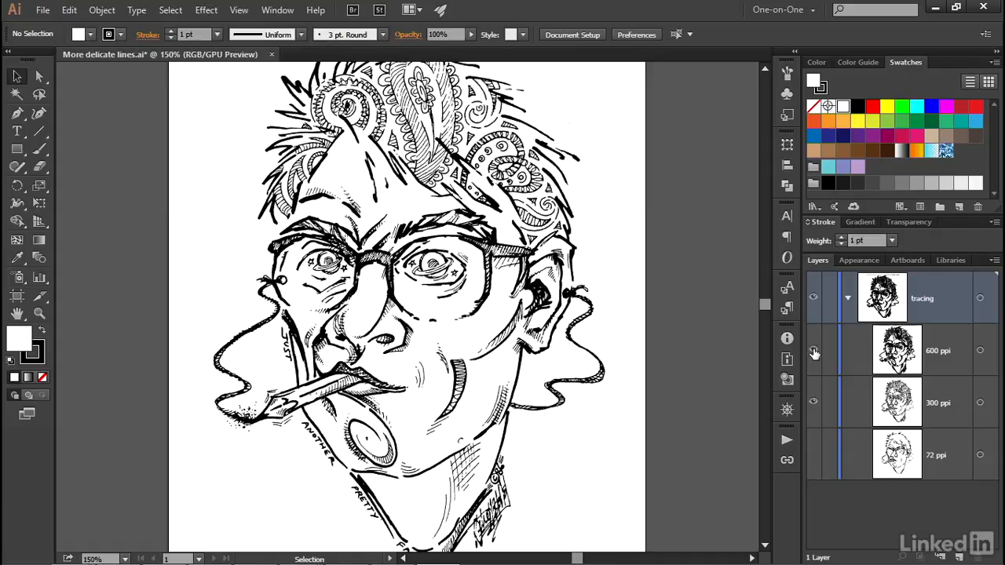